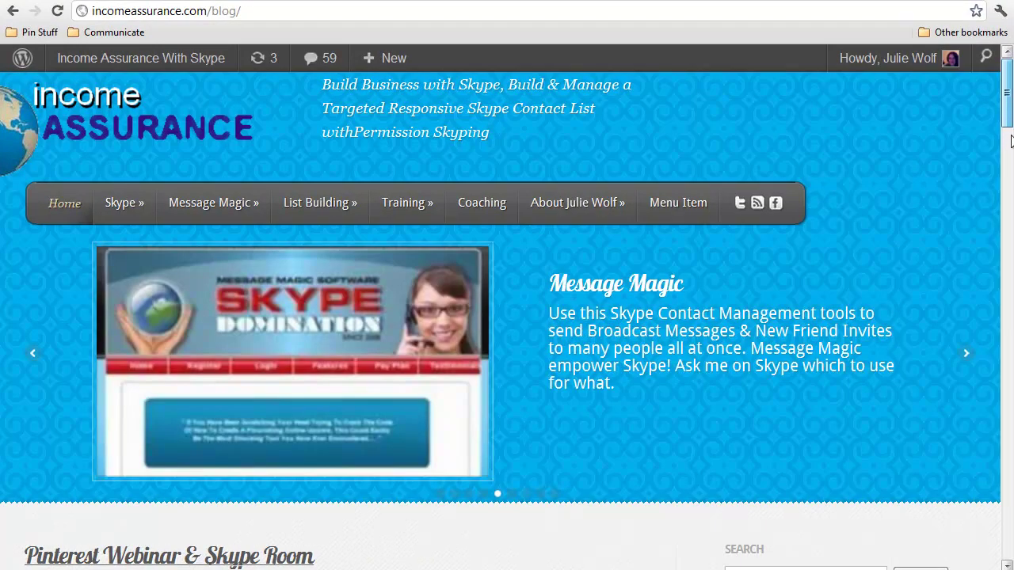
Examine the Income Assurance blog home page and the full See You On Skype sales page, down to its order section
scroll(1011, 145, "down", 1)
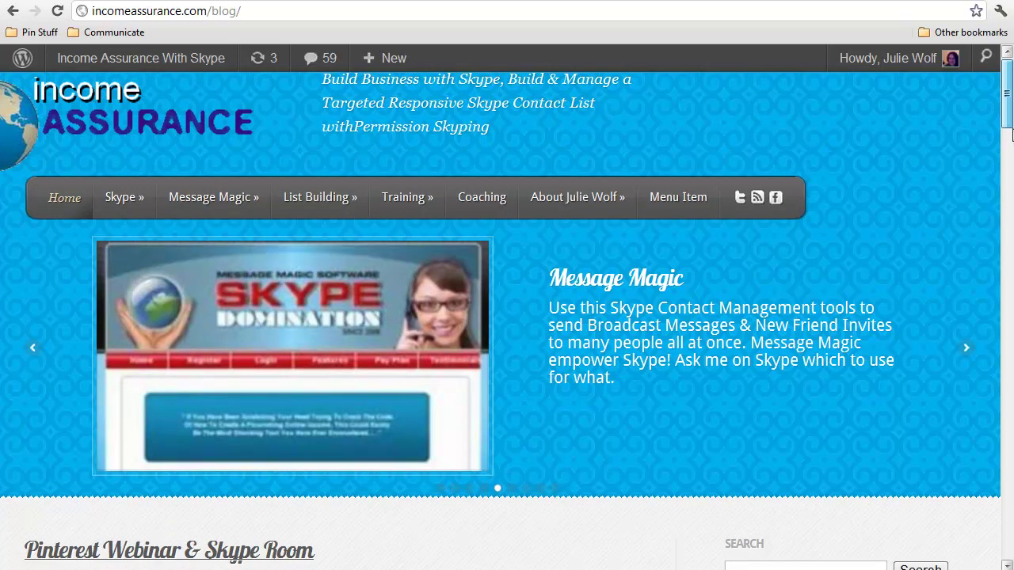
scroll(1012, 131, "down", 3)
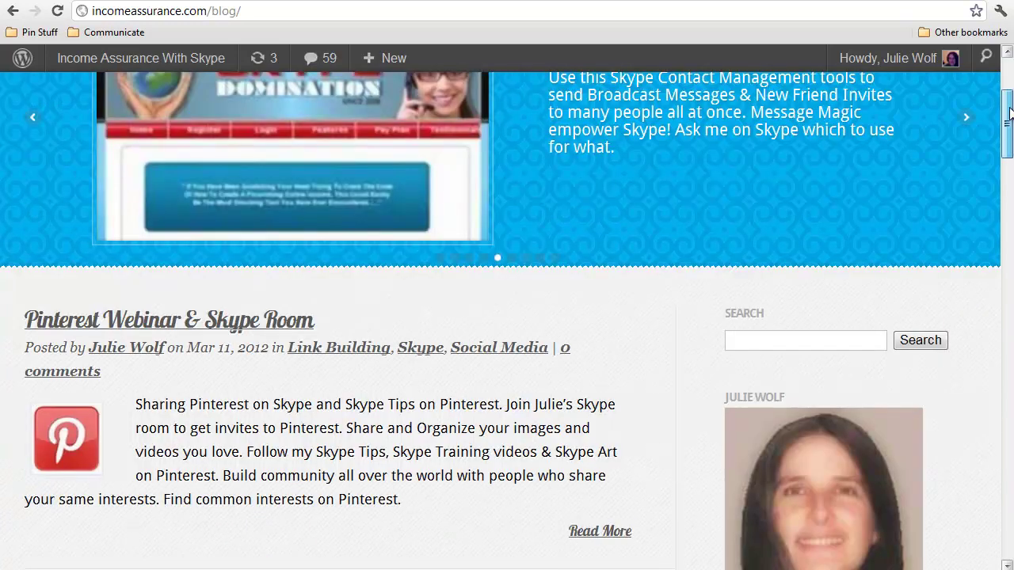
scroll(1010, 71, "up", 2)
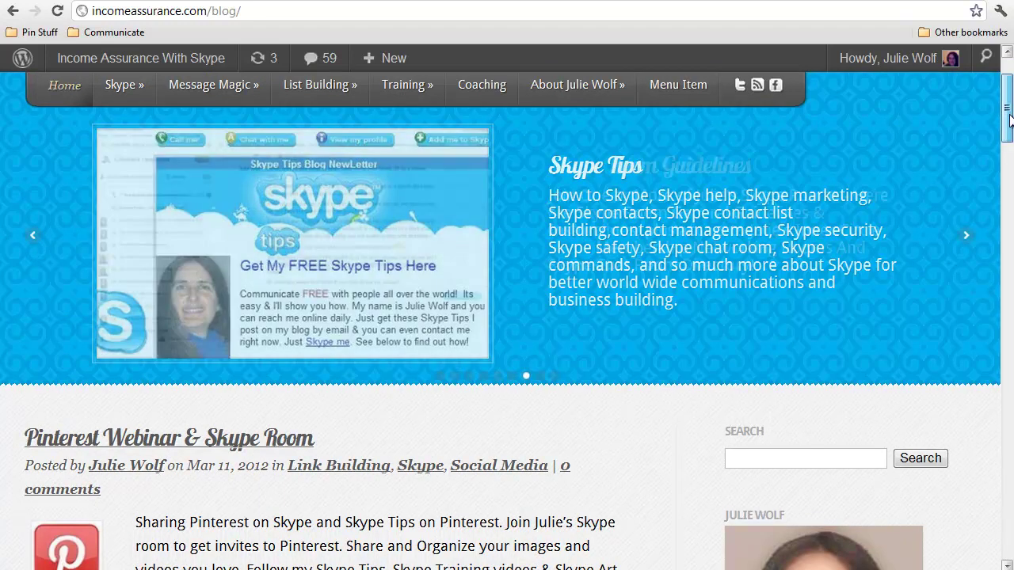
left_click_drag(1009, 115, 1008, 158)
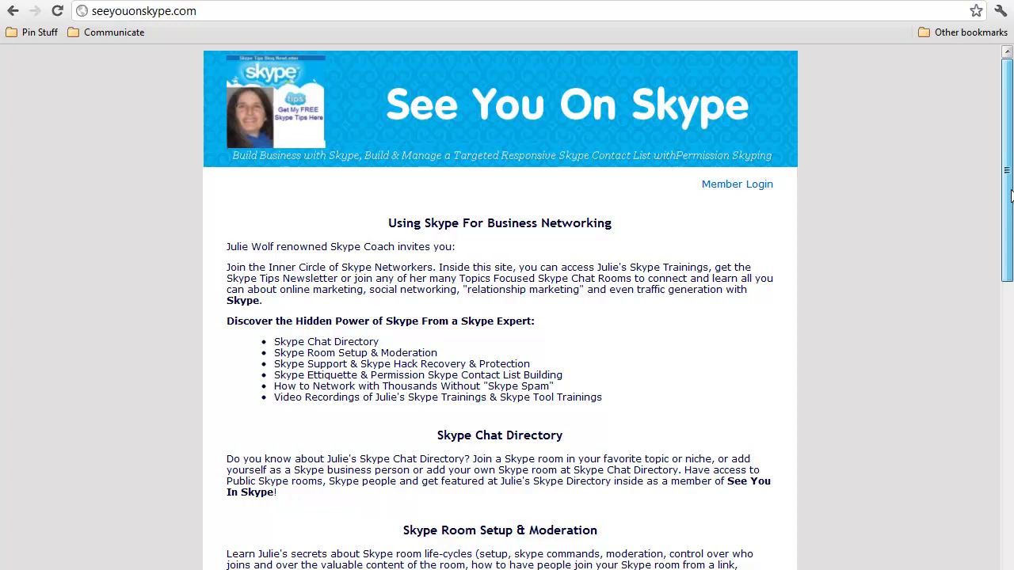
left_click_drag(1010, 196, 1010, 378)
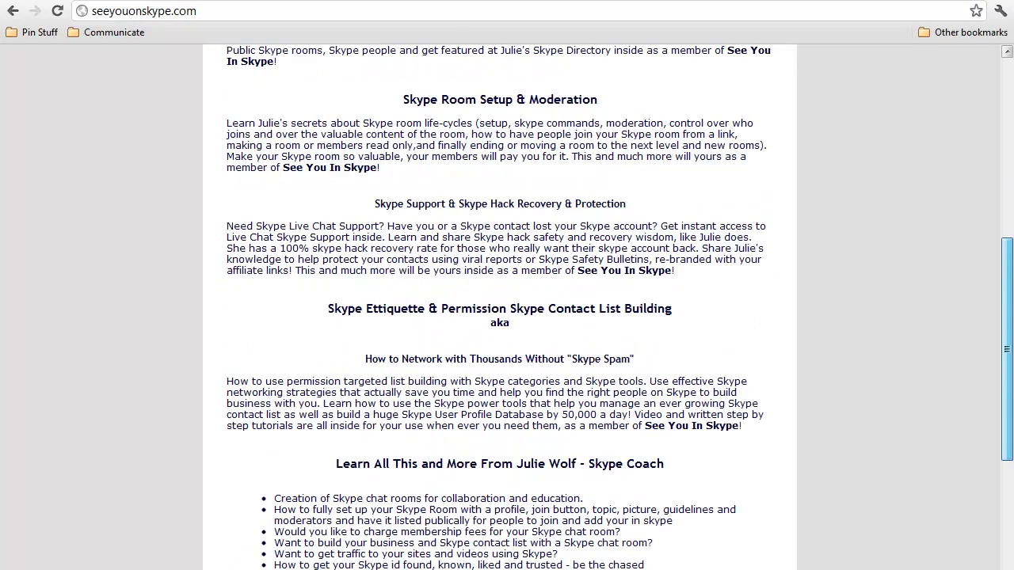
scroll(452, 464, "down", 3)
scroll(482, 482, "down", 1)
scroll(487, 527, "up", 1)
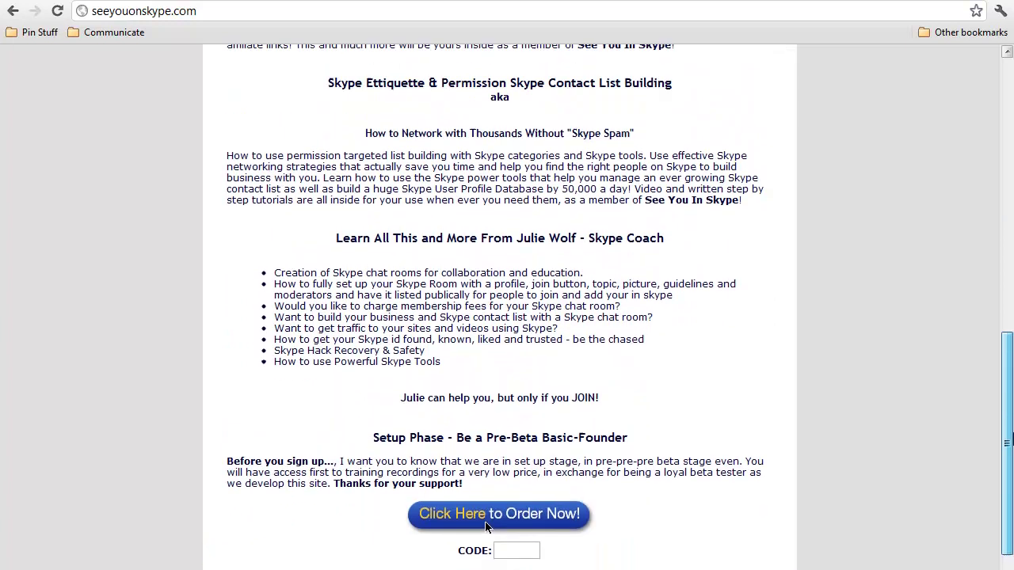
left_click_drag(1009, 436, 1008, 158)
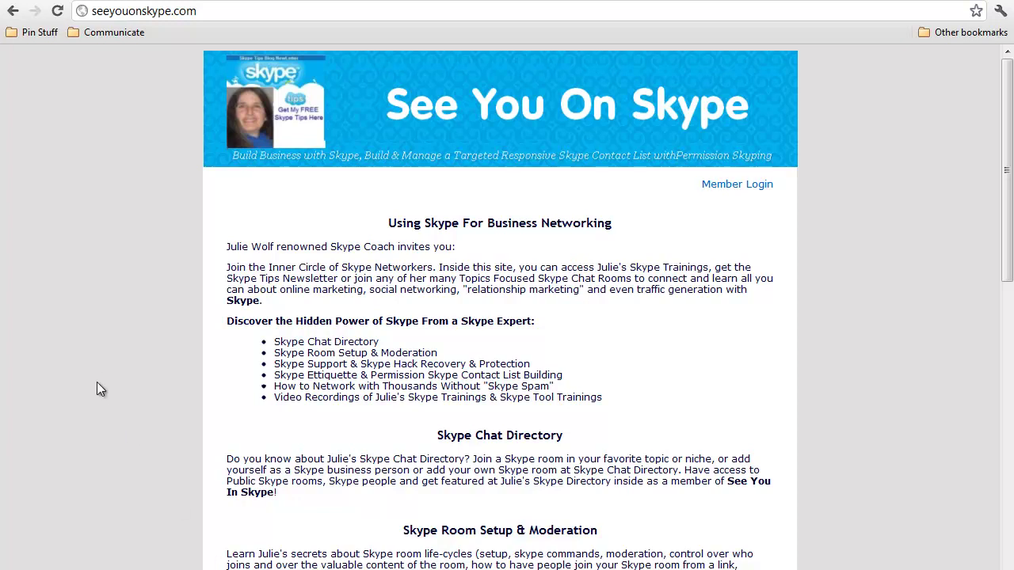
Switch to Skype, check its version information and dismiss the About window
key("alt+Tab")
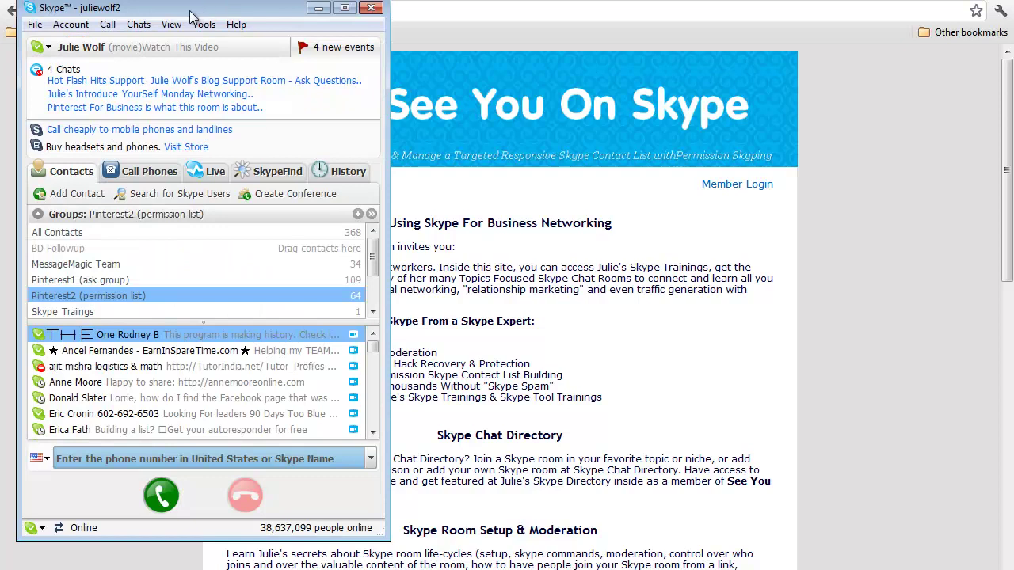
left_click(236, 24)
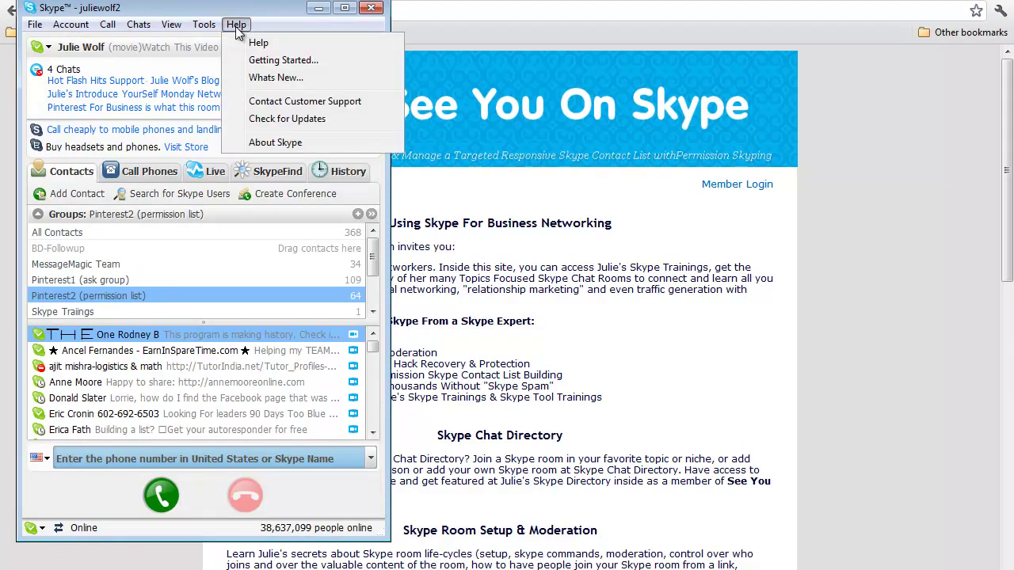
left_click(276, 144)
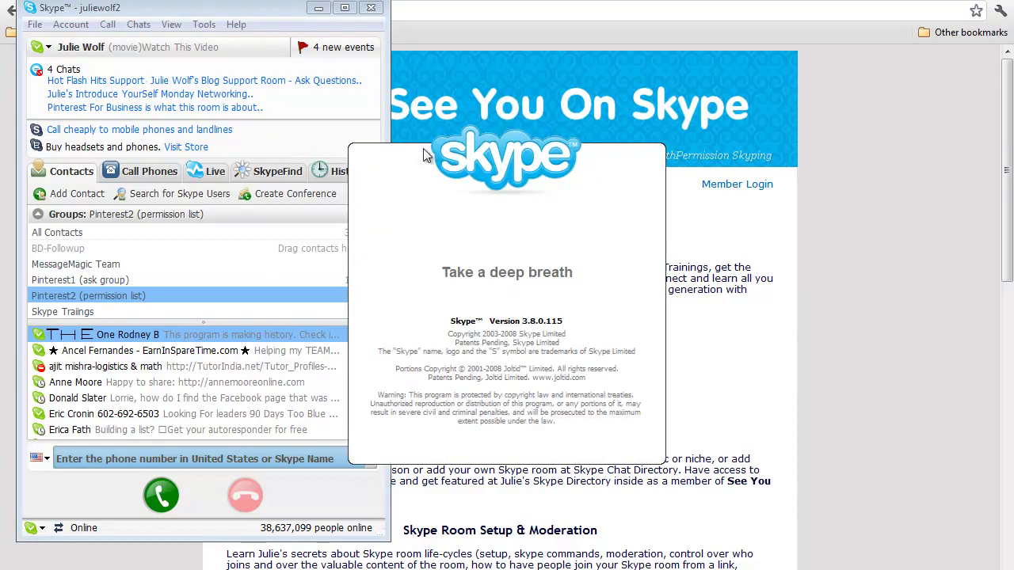
left_click(535, 261)
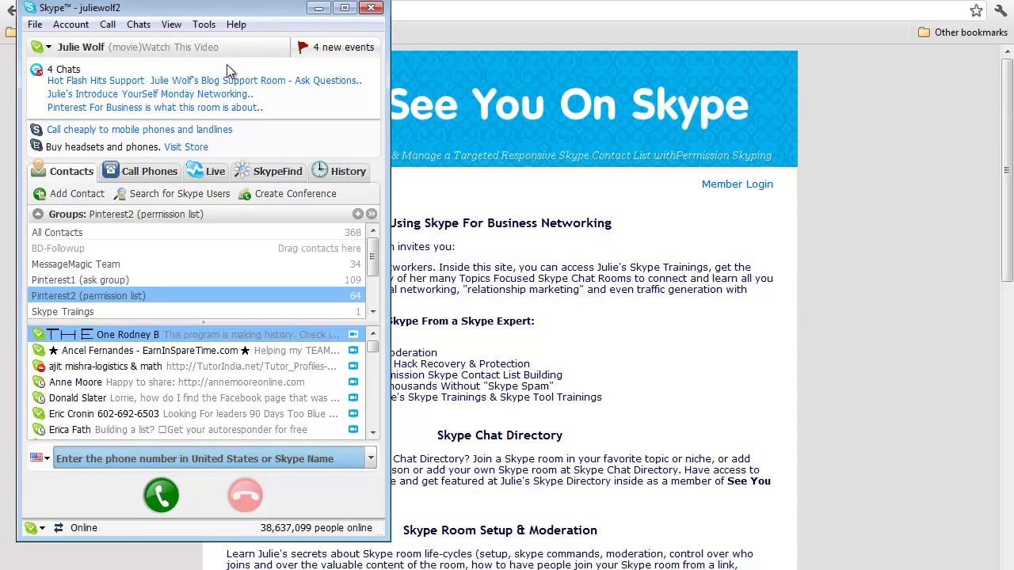
Review the Pinterest1 (ask group) and Pinterest2 (permission list) contacts, plus the Pinterest chat's messages and member list
left_click(73, 284)
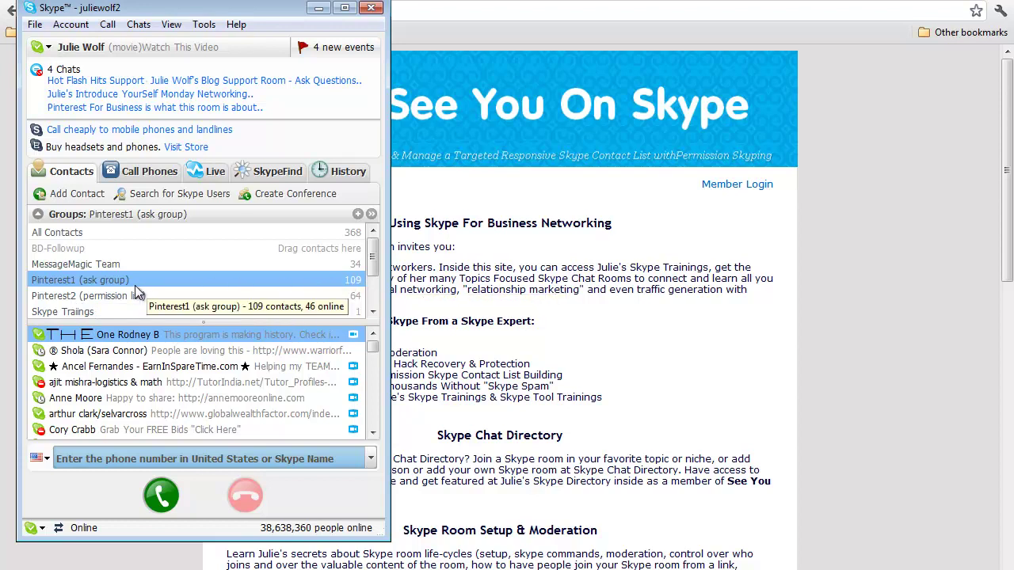
left_click(59, 300)
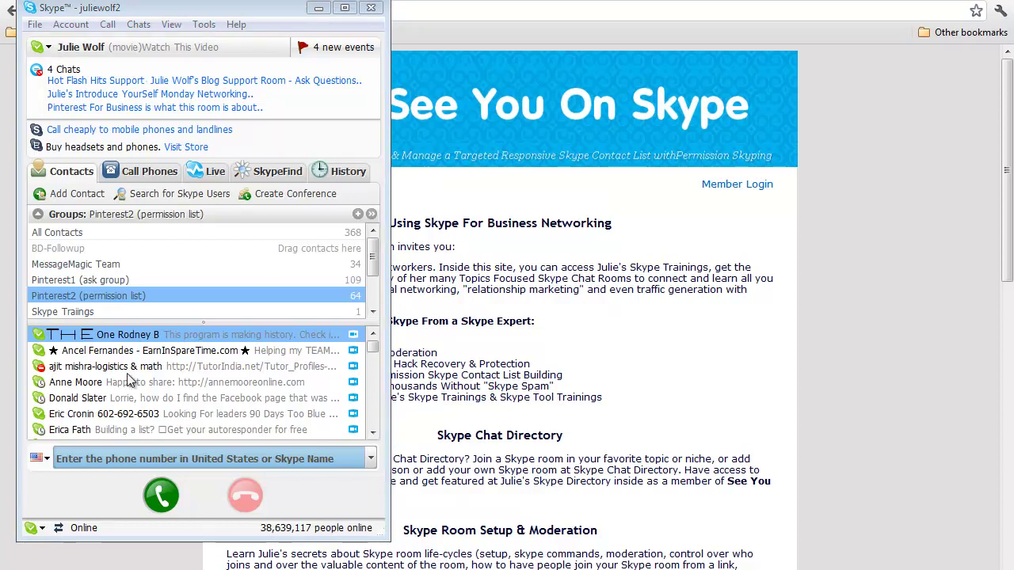
left_click(123, 515)
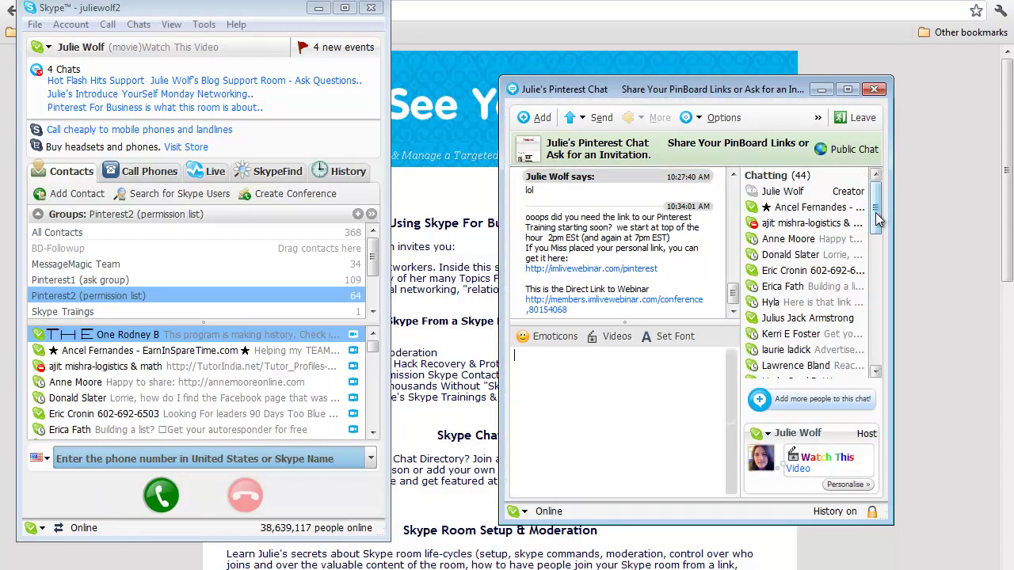
left_click_drag(733, 294, 729, 194)
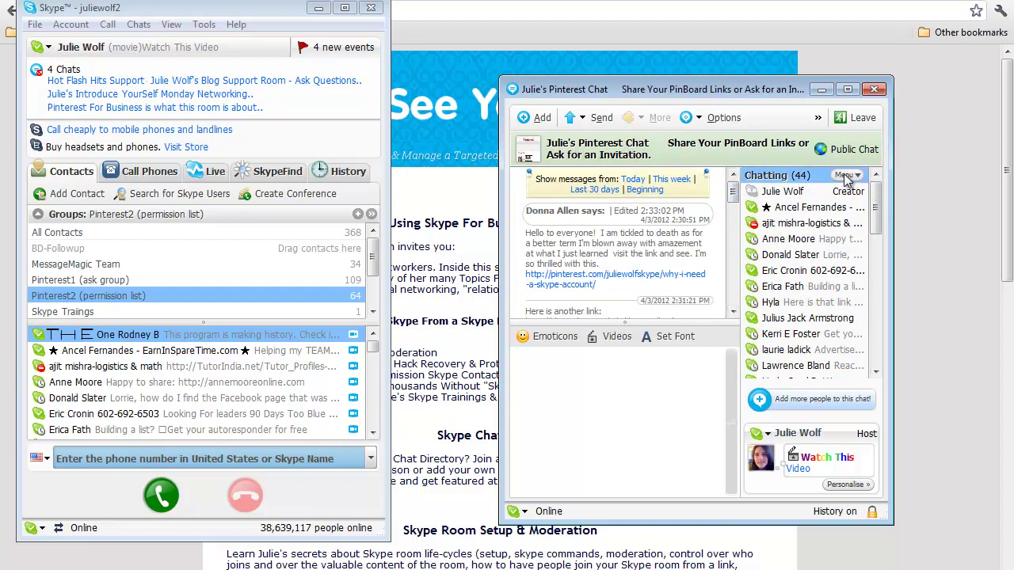
left_click_drag(881, 204, 888, 323)
left_click(663, 418)
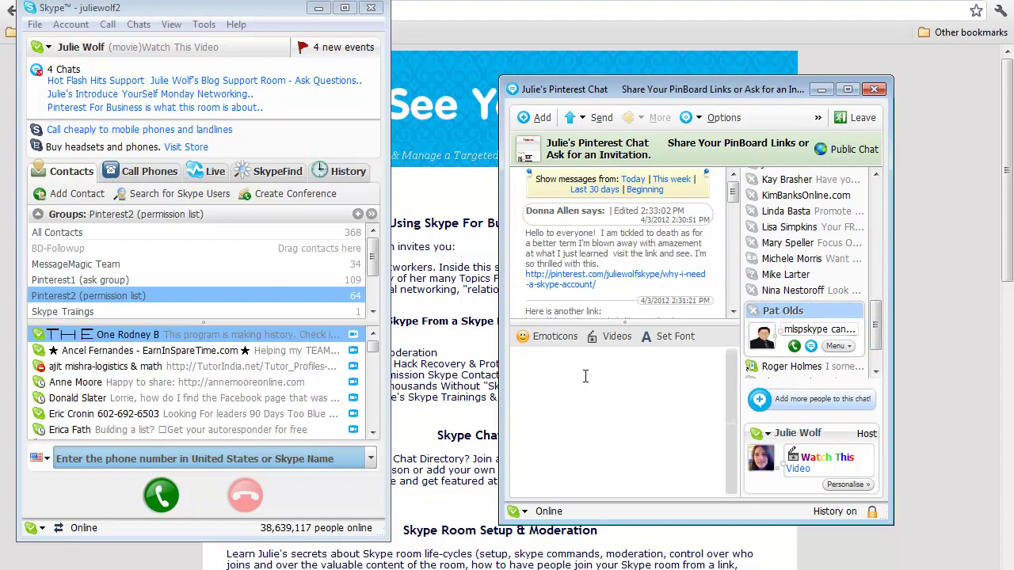
left_click_drag(733, 192, 735, 294)
Switch to Message Magic and load the users from the active Pinterest chat
key("alt+Tab")
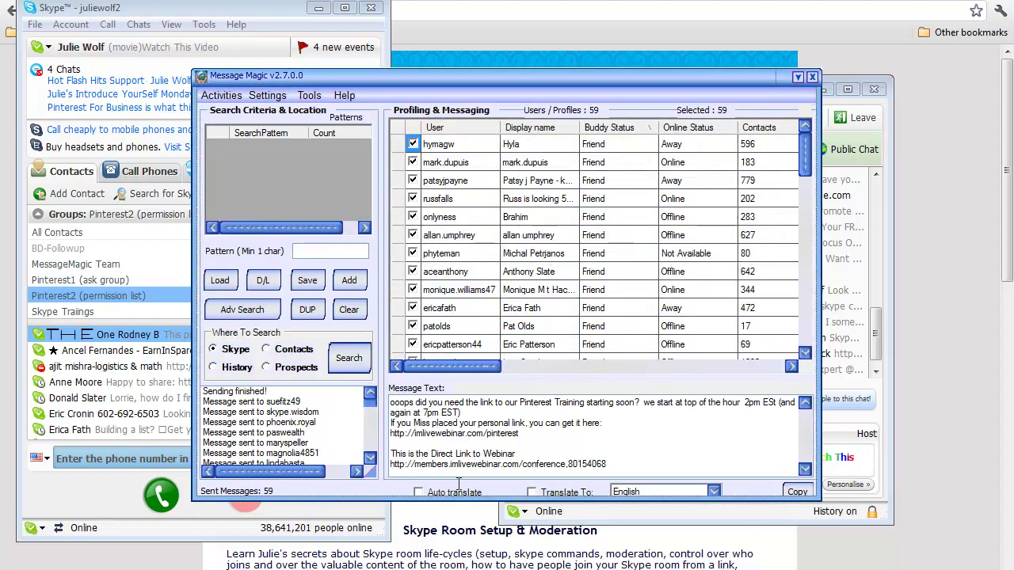
left_click(216, 99)
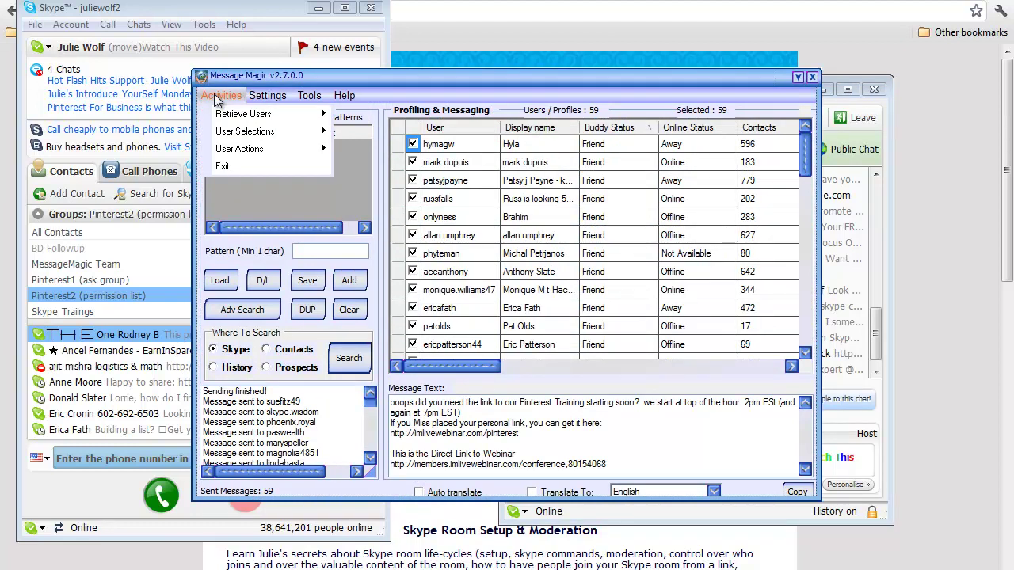
mouse_move(223, 117)
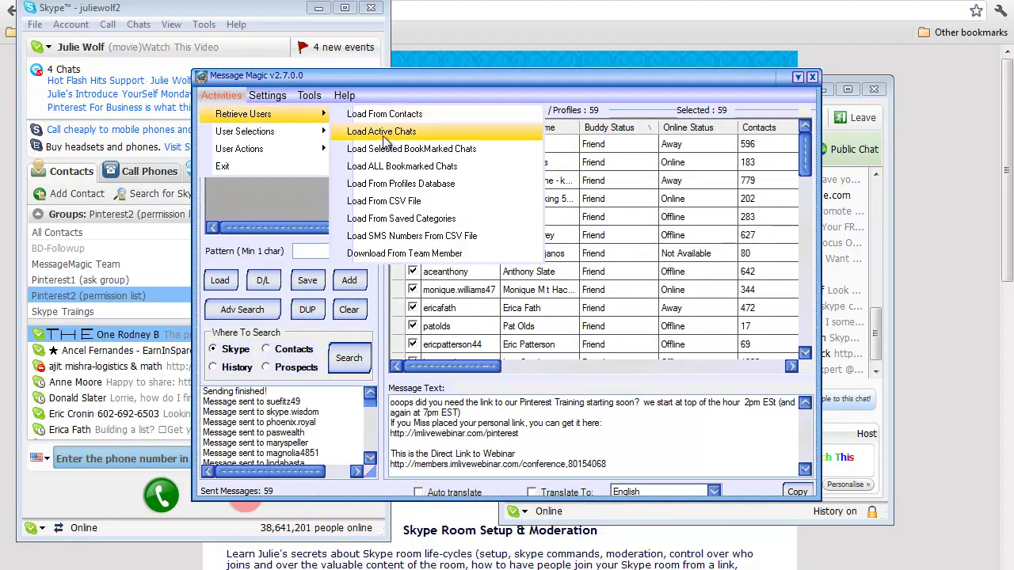
left_click(384, 133)
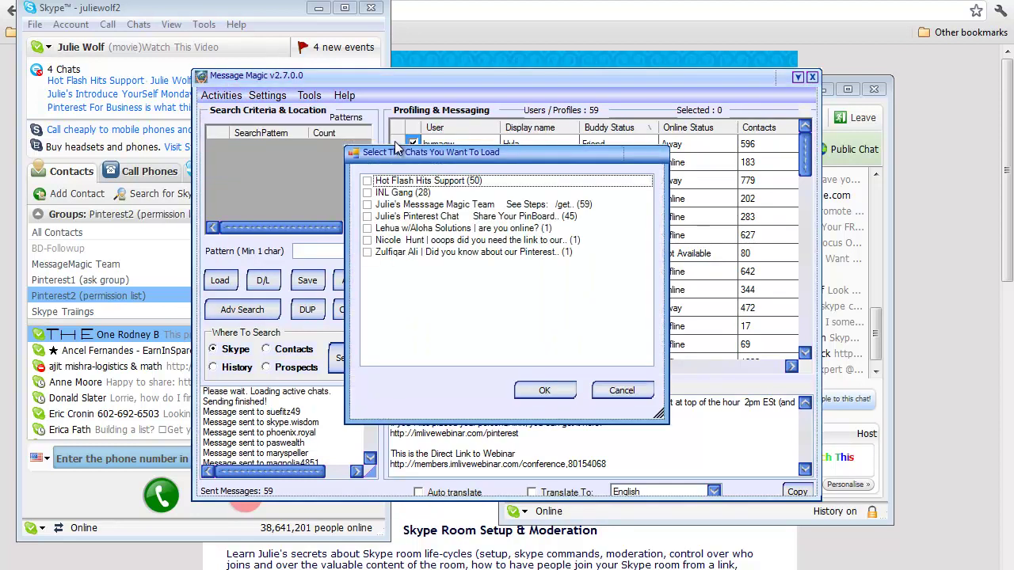
left_click(367, 217)
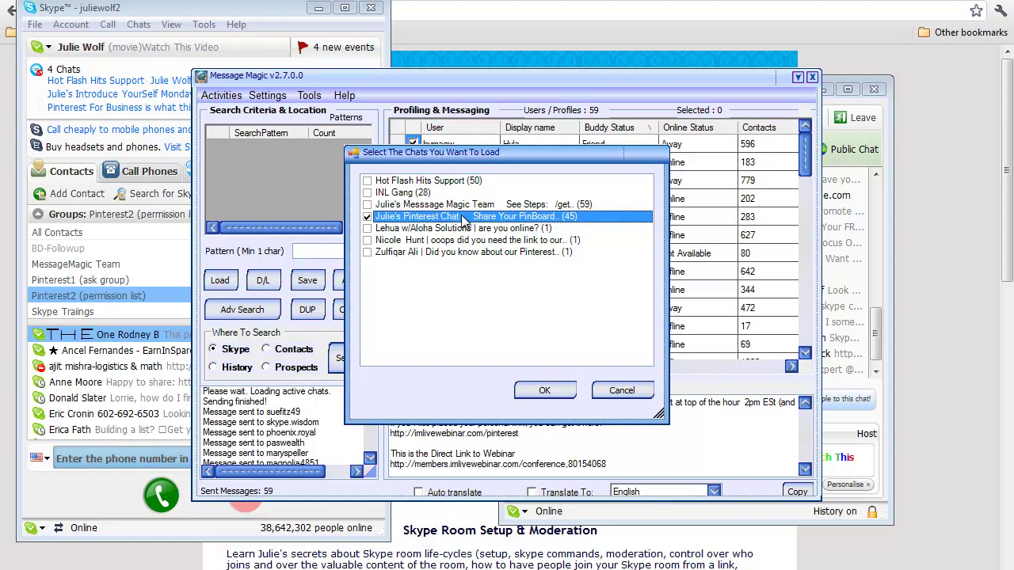
left_click(546, 394)
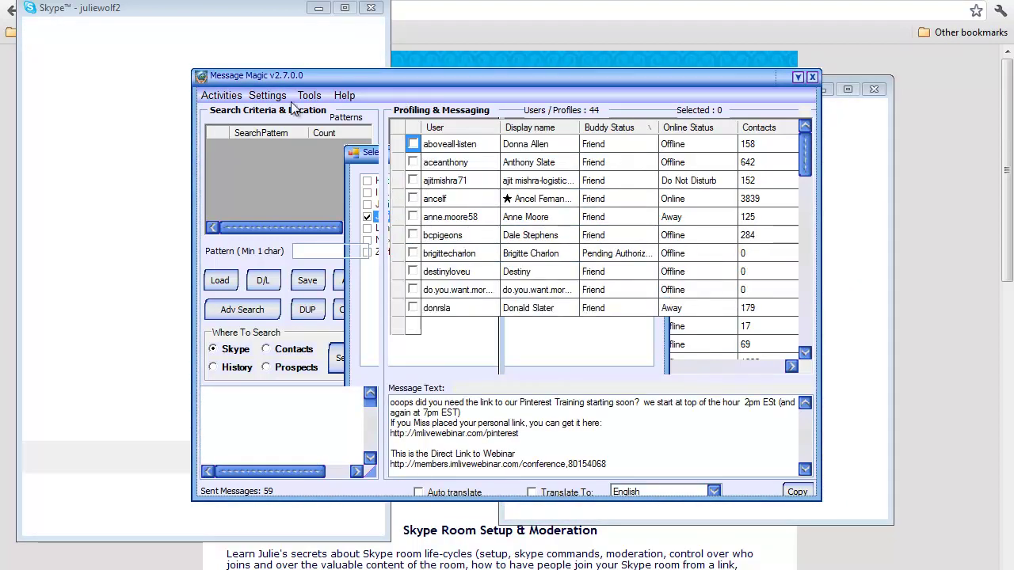
Select all the loaded users and add them to the Pinterest2 (permission list) category
right_click(481, 195)
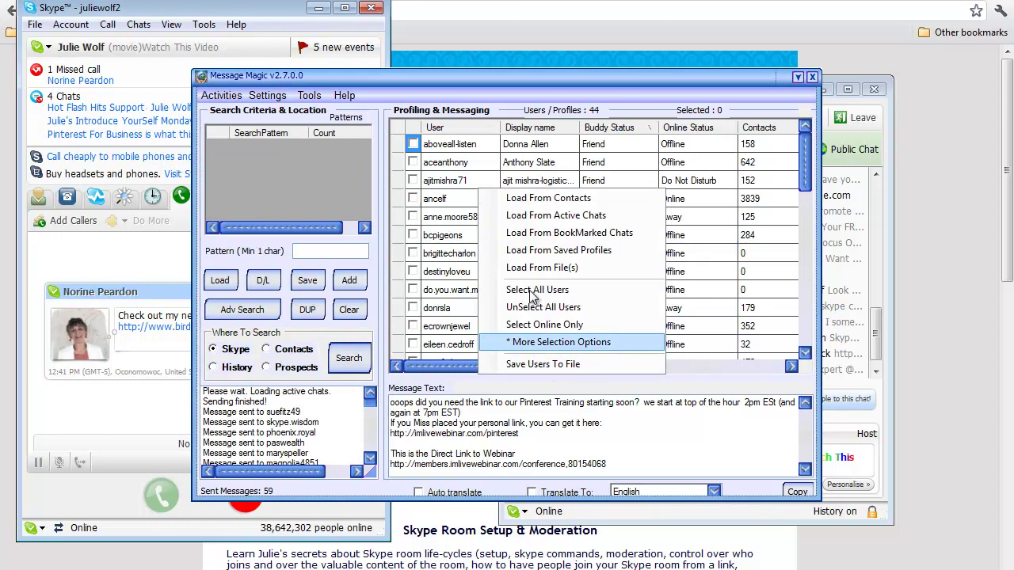
left_click(533, 291)
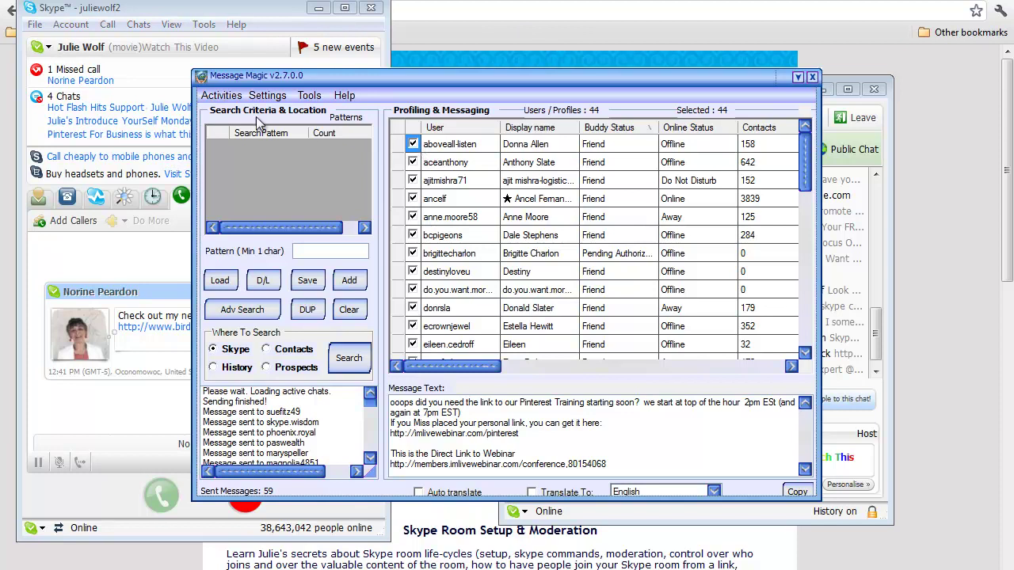
left_click(218, 97)
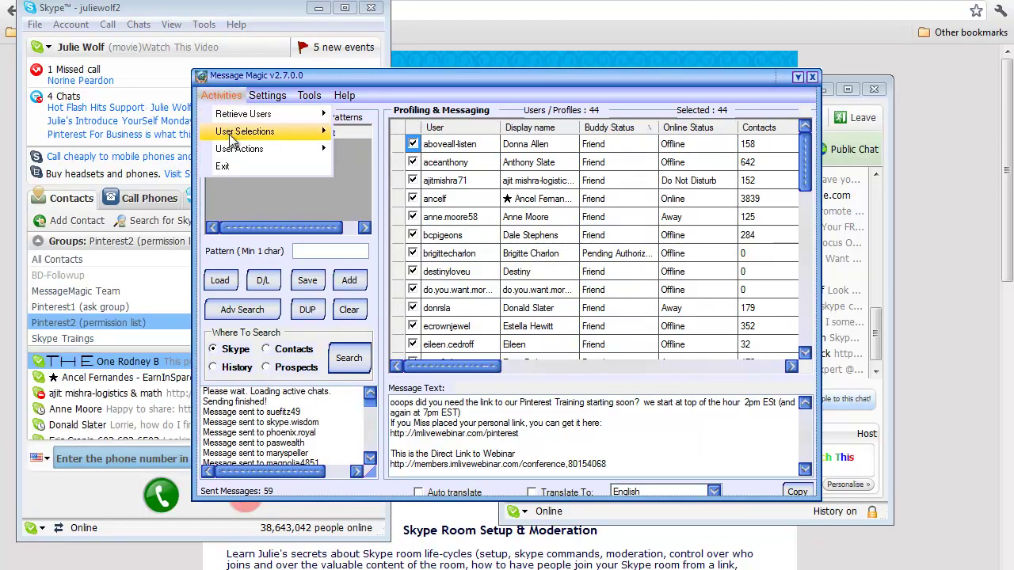
mouse_move(232, 154)
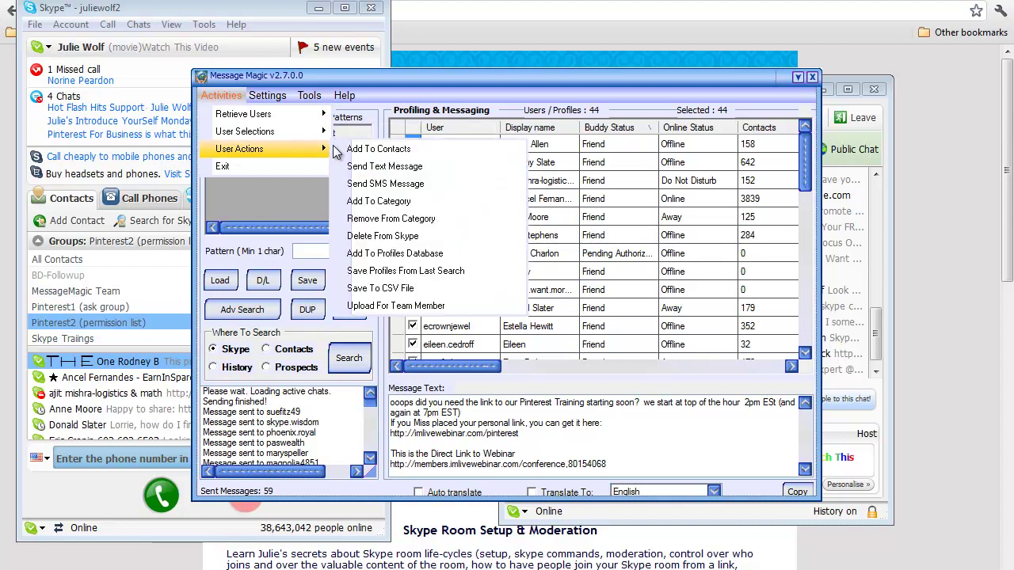
left_click(403, 203)
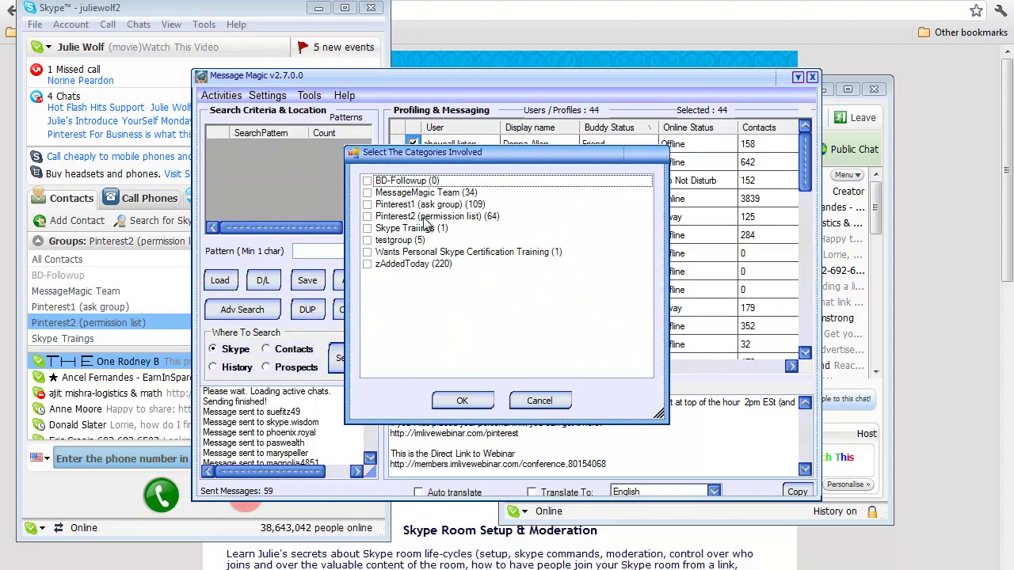
left_click(368, 216)
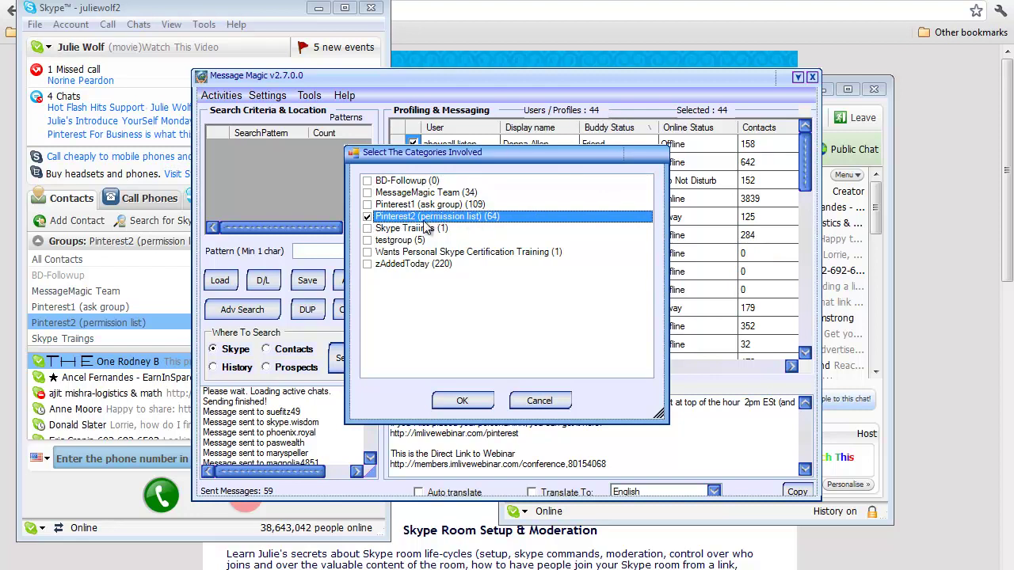
left_click(463, 403)
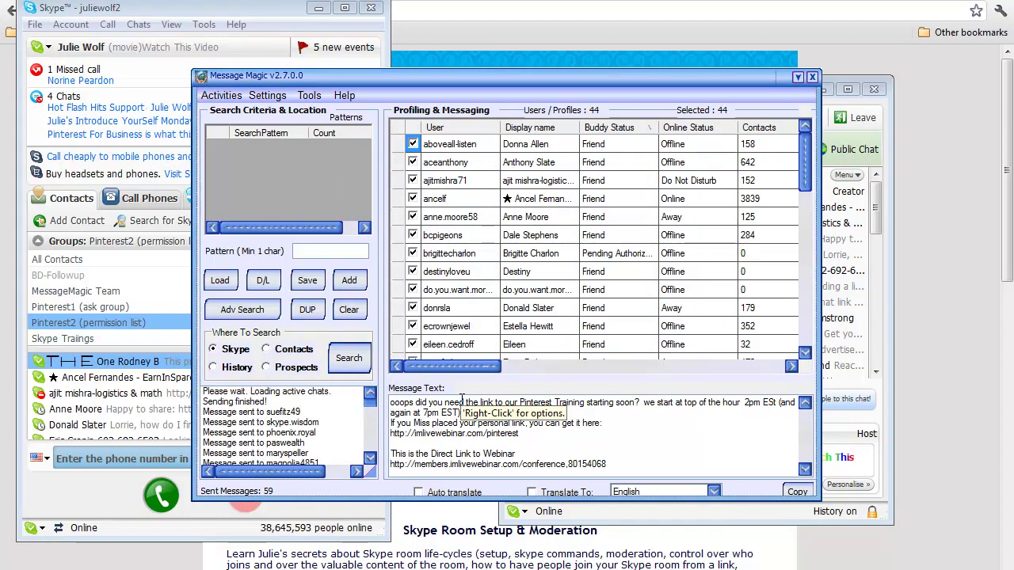
Highlight "link to our Pinterest Training starting soon" in the message text and view the available message options
left_click_drag(481, 402, 636, 404)
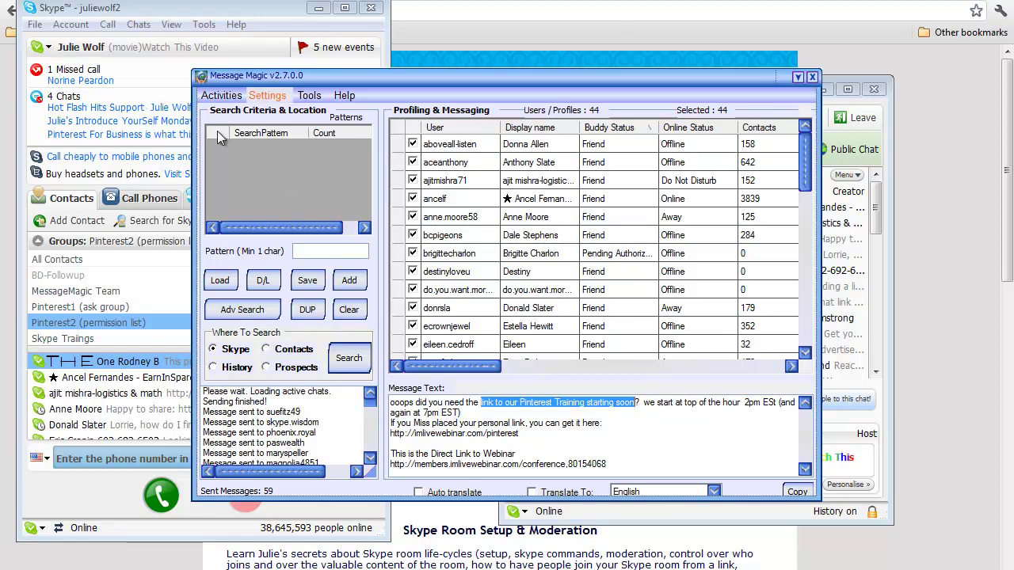
right_click(536, 426)
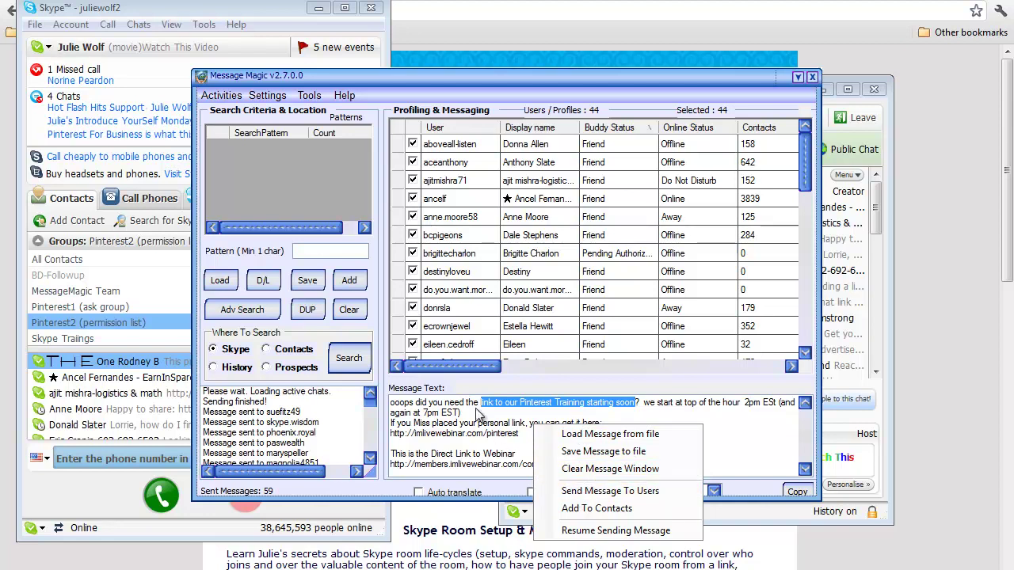
Switch to Skype and compare the Pinterest1 (ask group) and Pinterest2 (permission list) contact groups
left_click(270, 14)
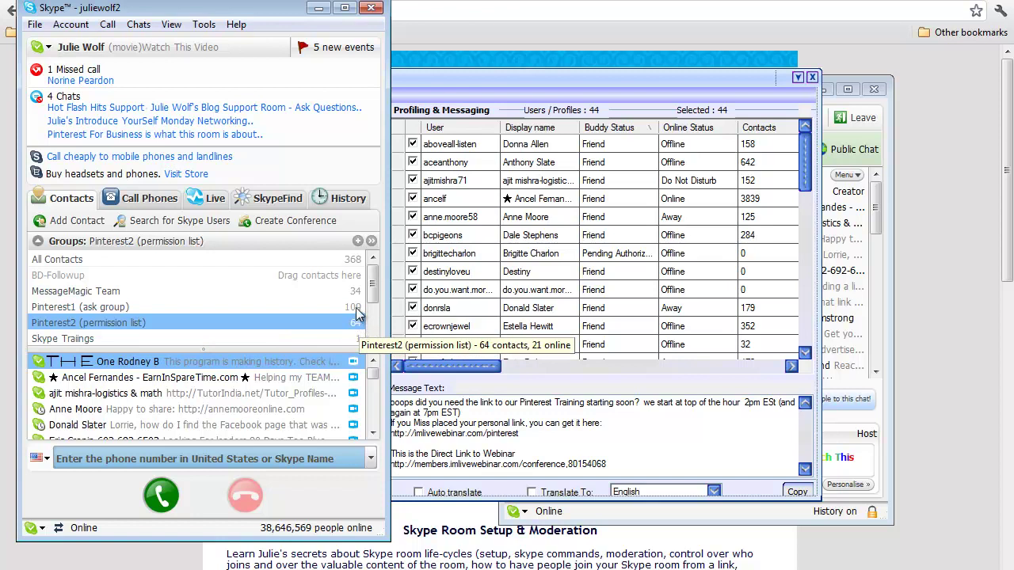
left_click(96, 308)
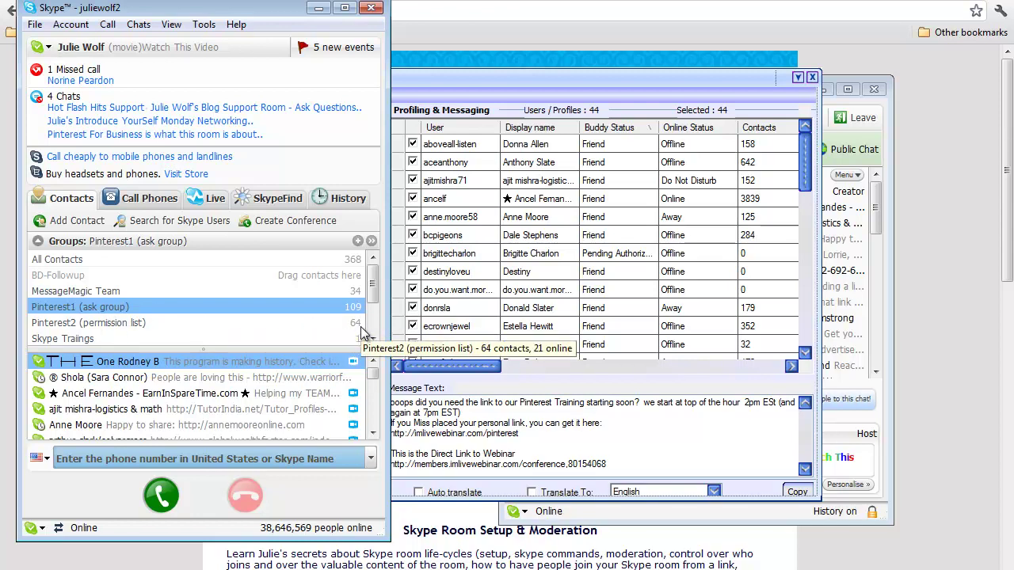
left_click(212, 324)
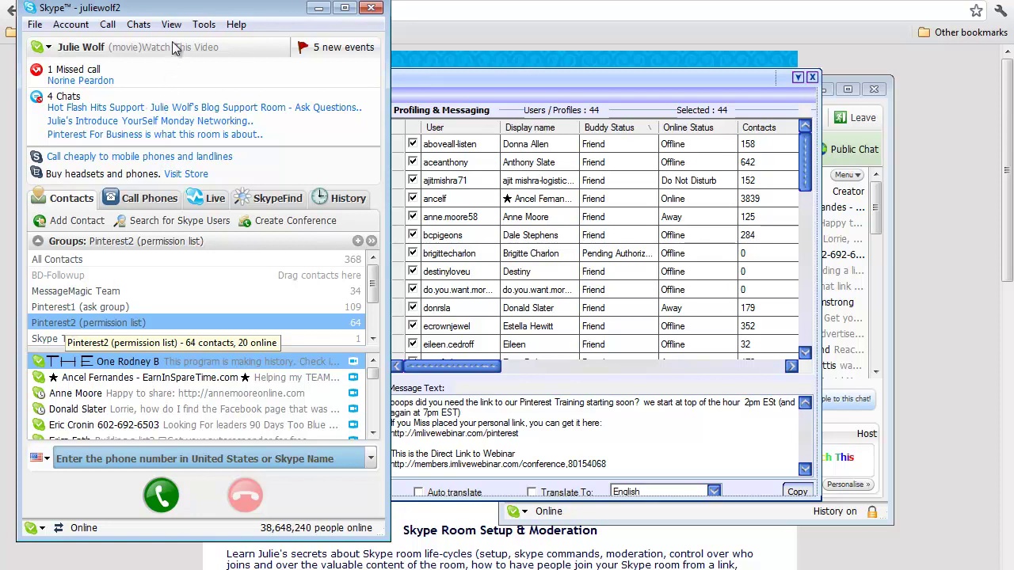
left_click(49, 309)
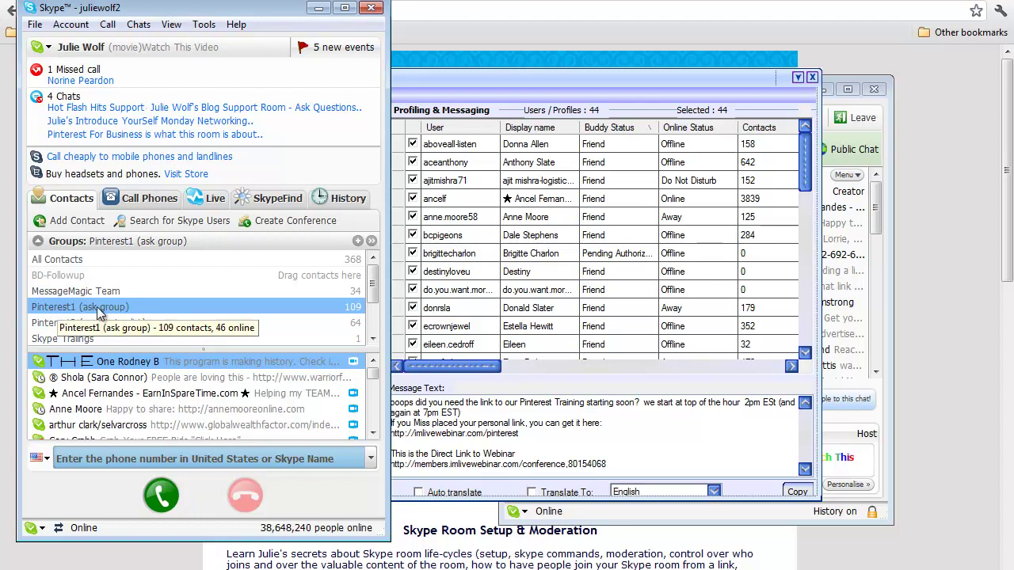
Review the members of Pinterest2 (permission list) against Pinterest1 (ask group) again, and bring the Pinterest chat window to the front
left_click(55, 327)
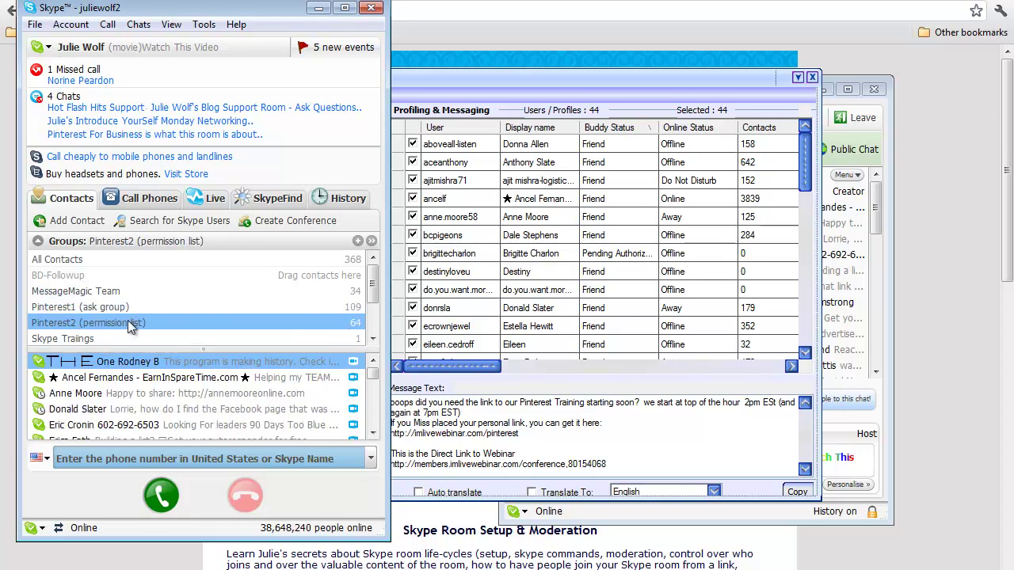
left_click(73, 310)
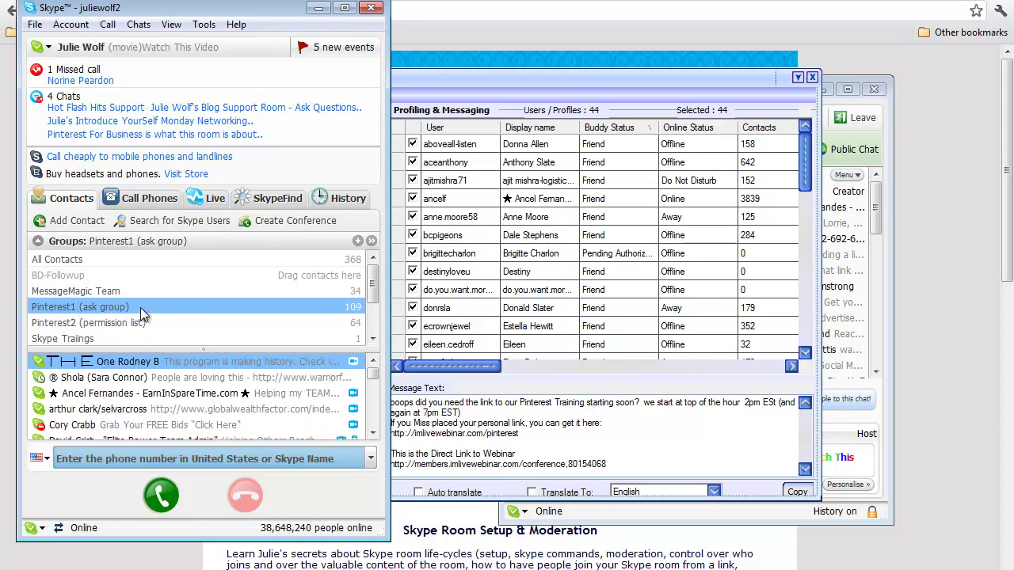
left_click(74, 325)
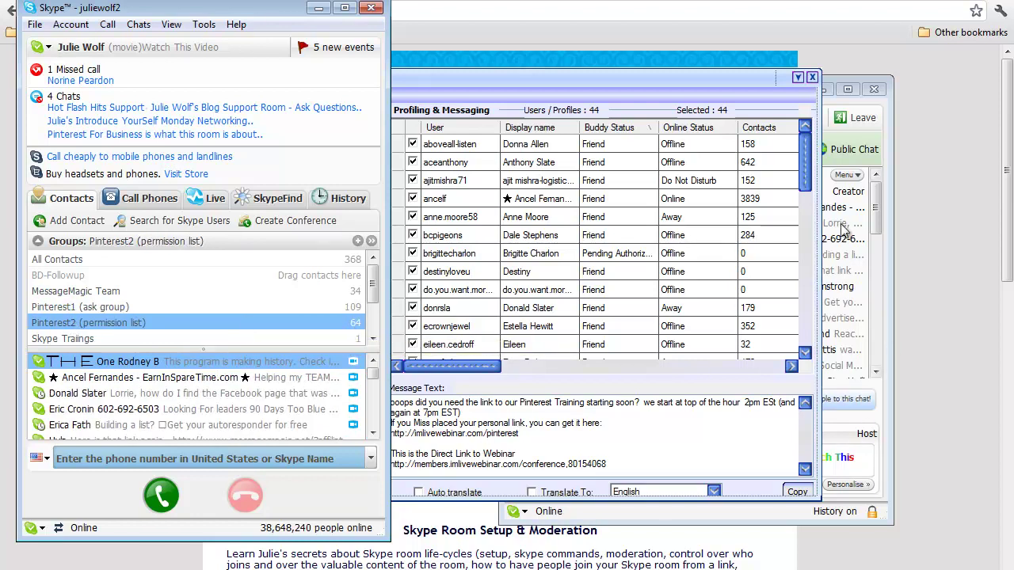
left_click(887, 413)
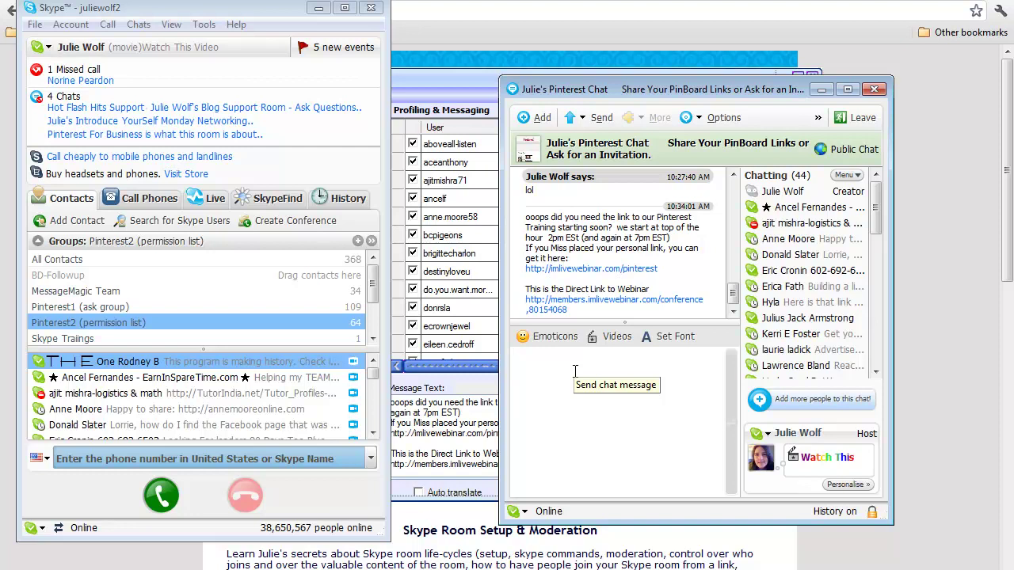
Switch to the Income Assurance blog in the browser and highlight the header tagline about building and managing a targeted responsive Skype contact list
left_click(462, 4)
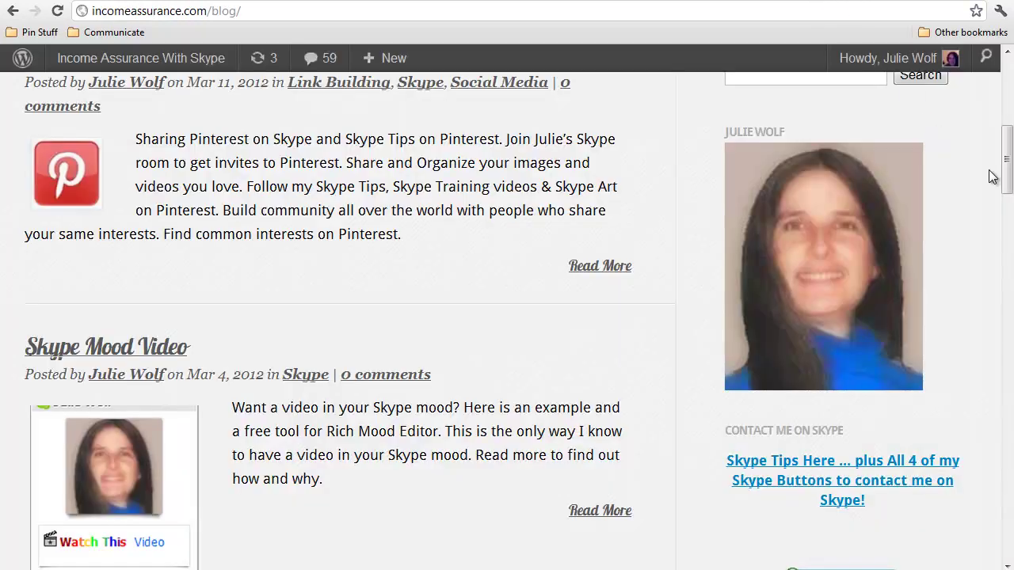
scroll(841, 228, "up", 1)
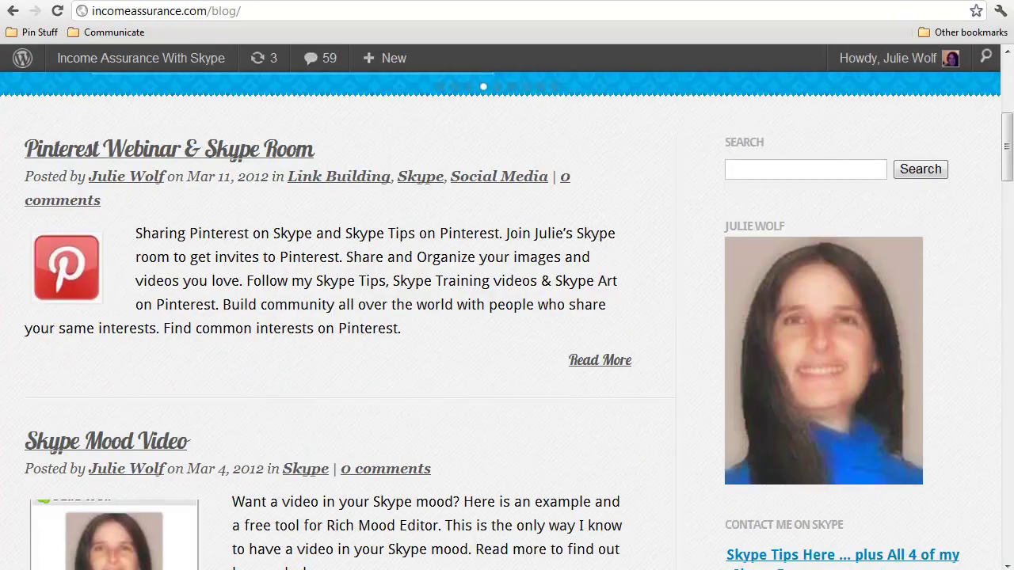
left_click_drag(1007, 147, 1007, 124)
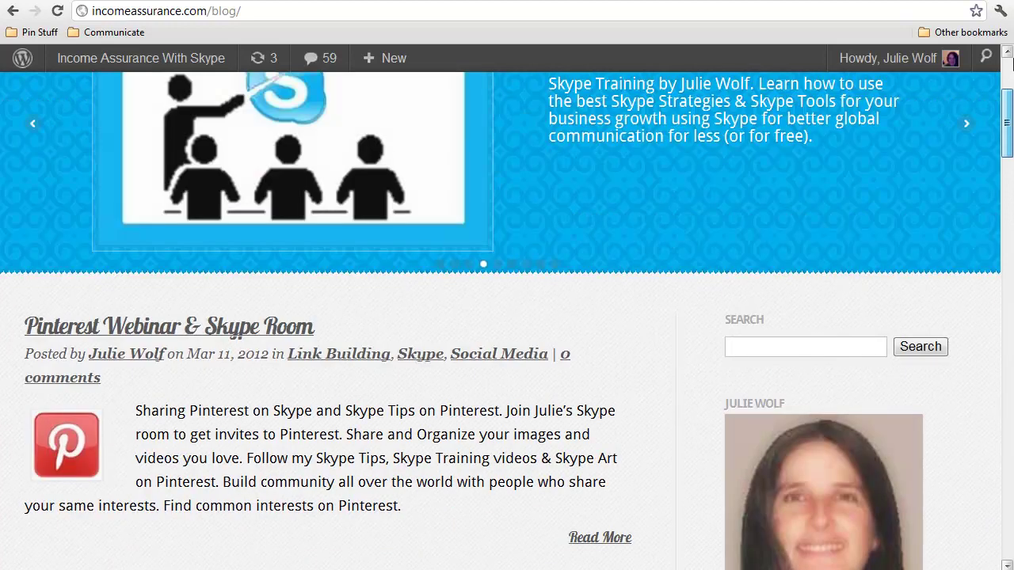
left_click_drag(1012, 63, 1011, 70)
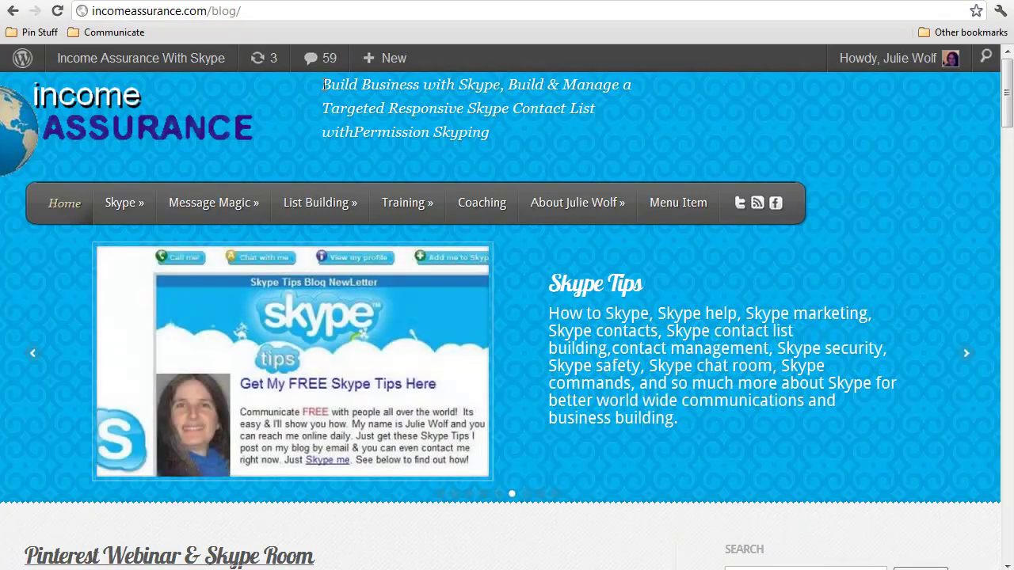
left_click_drag(325, 84, 637, 106)
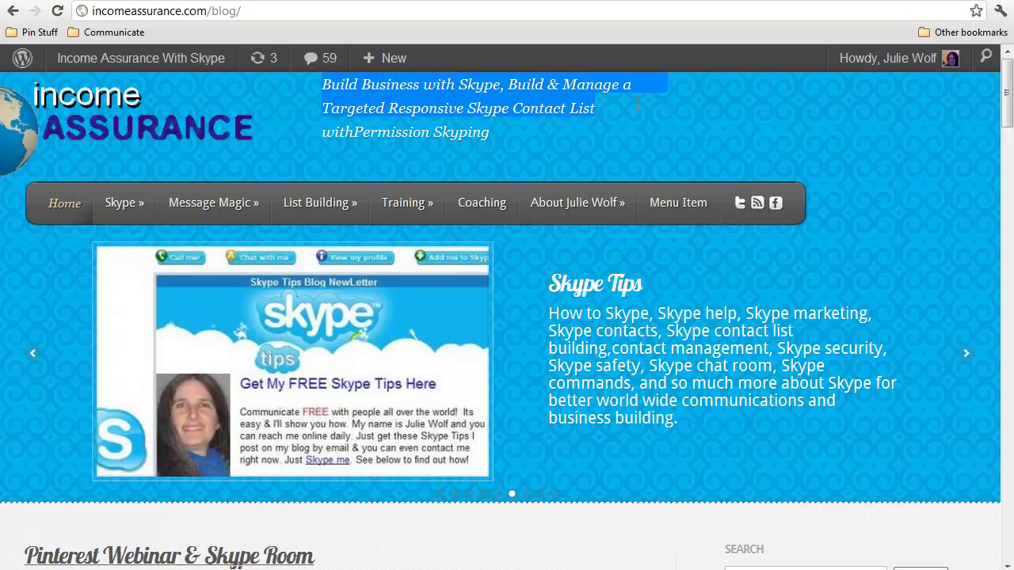